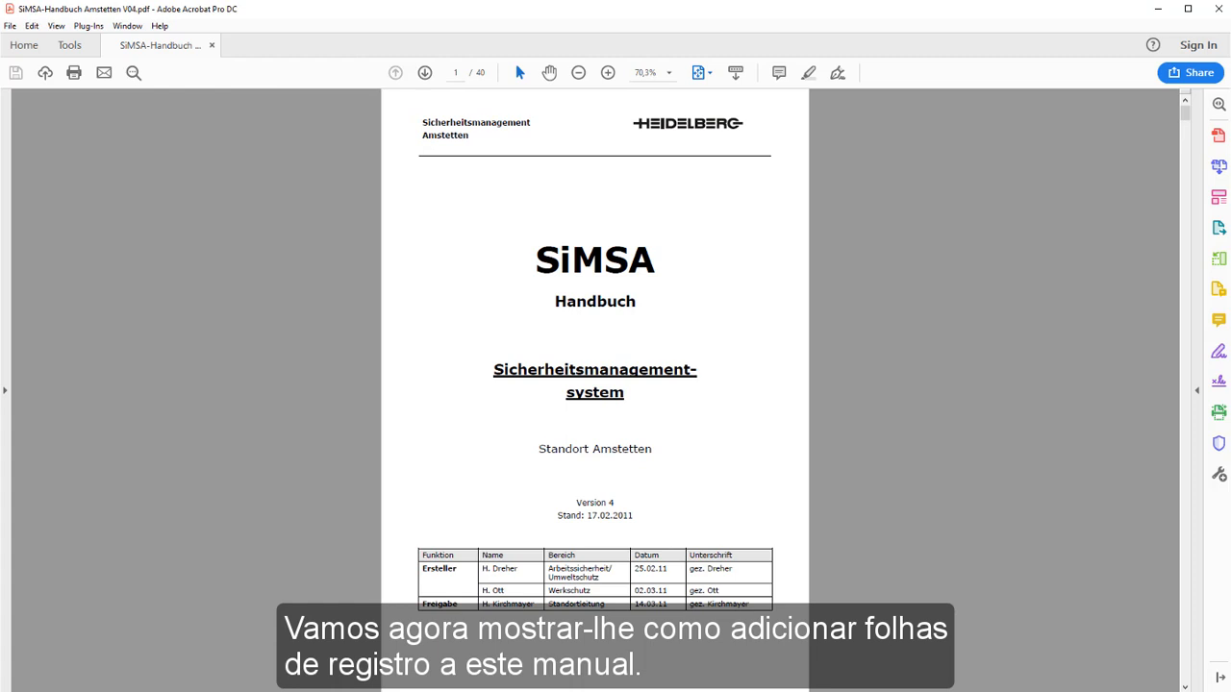
Look through the opening pages of the SiMSA handbook PDF, including its table of contents.
{"action": "left_click", "coordinate": [1184, 460]}
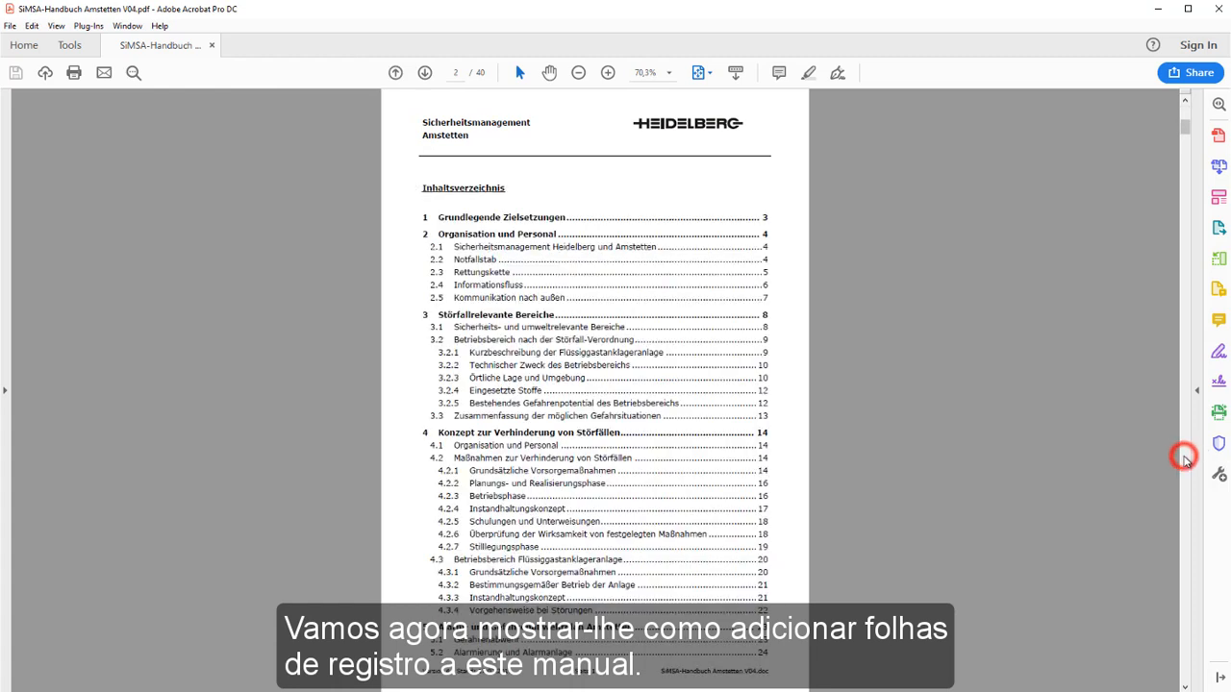
{"action": "left_click", "coordinate": [1185, 460]}
{"action": "left_click", "coordinate": [1185, 460]}
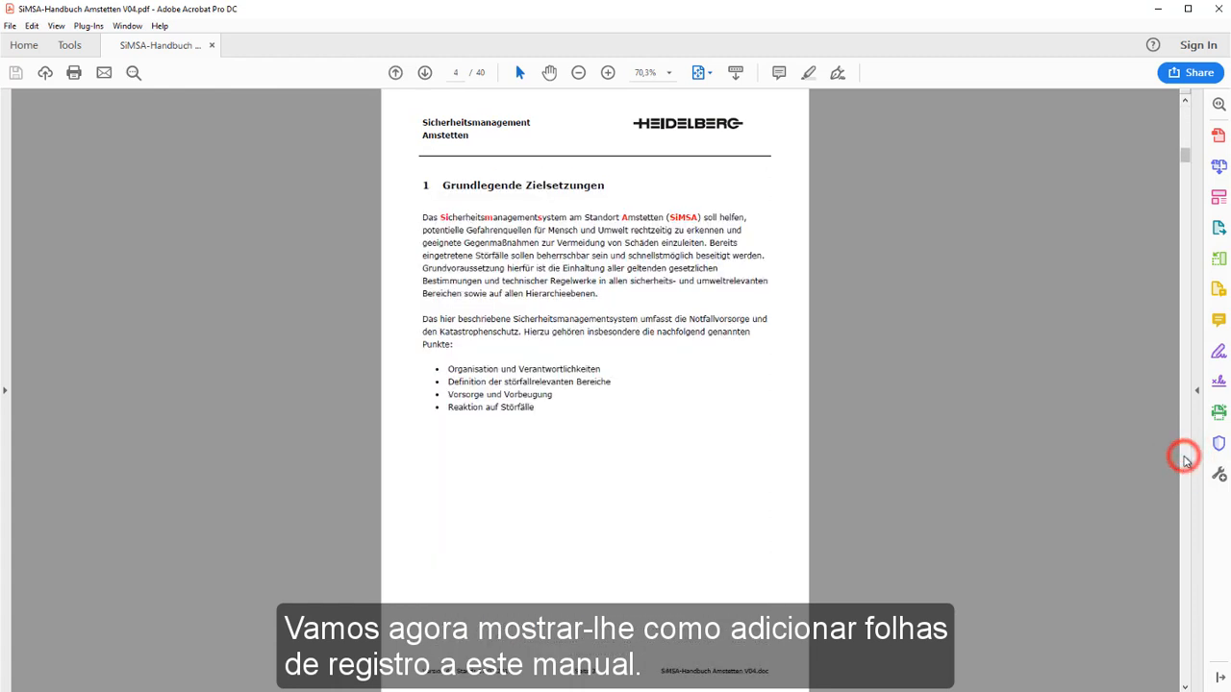
{"action": "left_click", "coordinate": [1185, 459]}
{"action": "left_click", "coordinate": [1184, 460]}
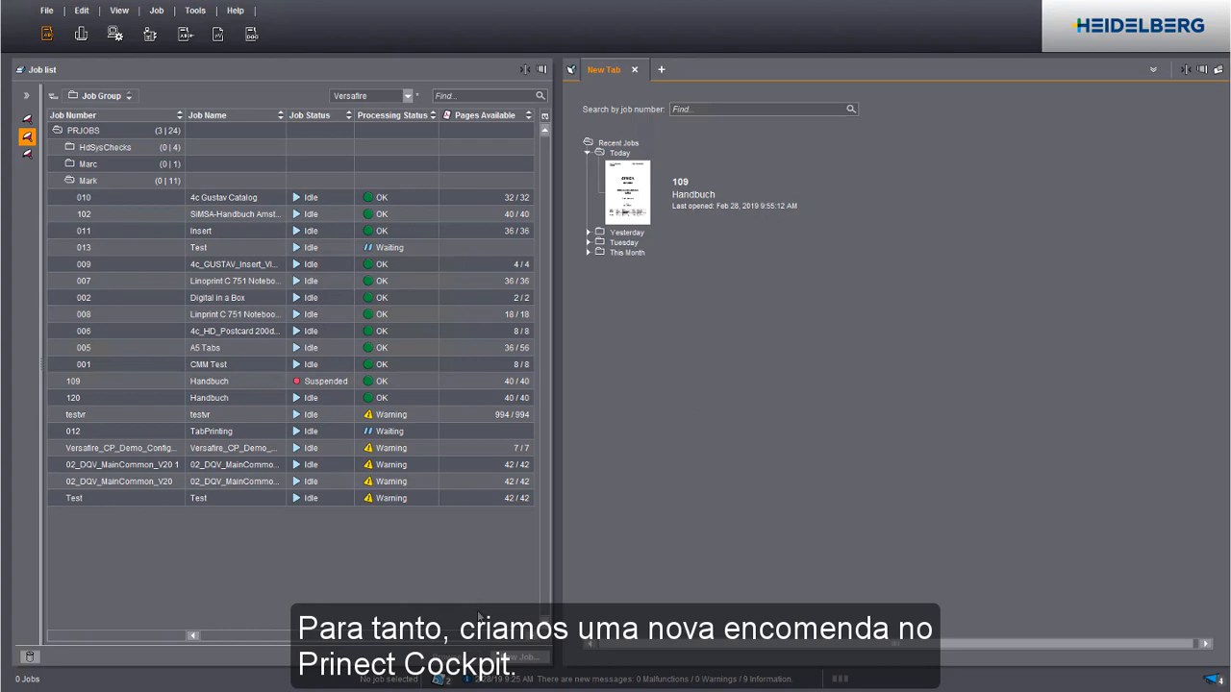
In Prinect Cockpit, create a new job with number 110 and the name "Manual".
{"action": "left_click", "coordinate": [509, 658]}
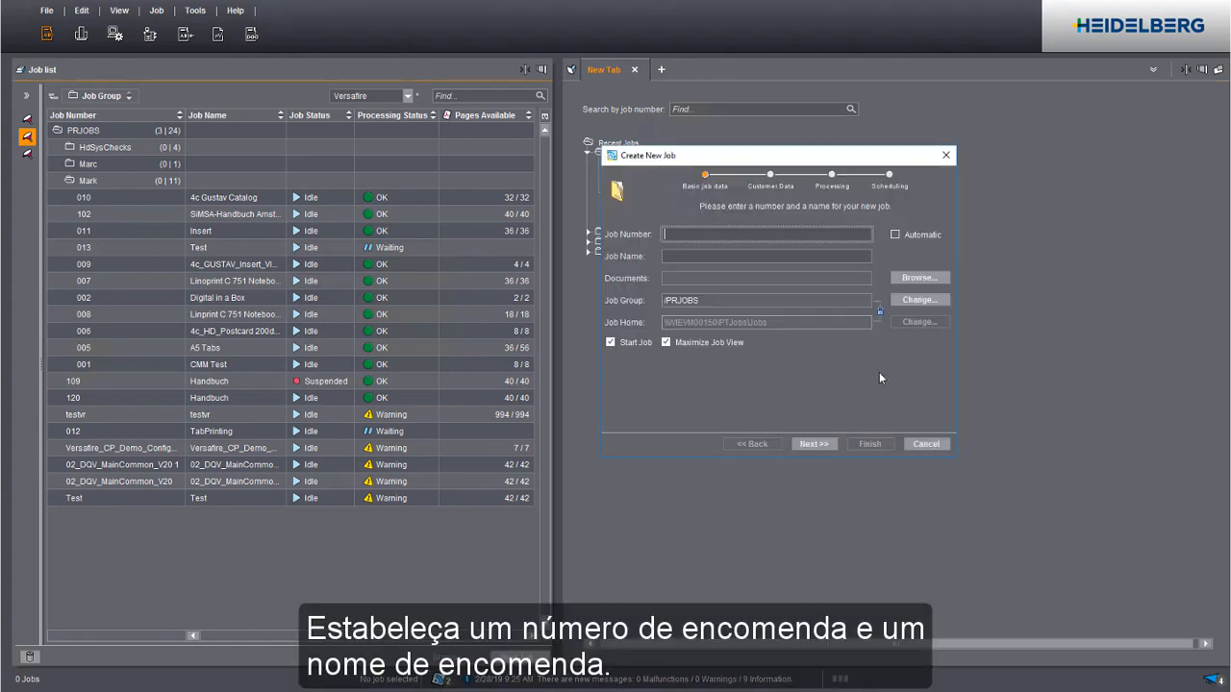
{"action": "left_click", "coordinate": [730, 235]}
{"action": "type", "text": "110"}
{"action": "key", "text": "Tab"}
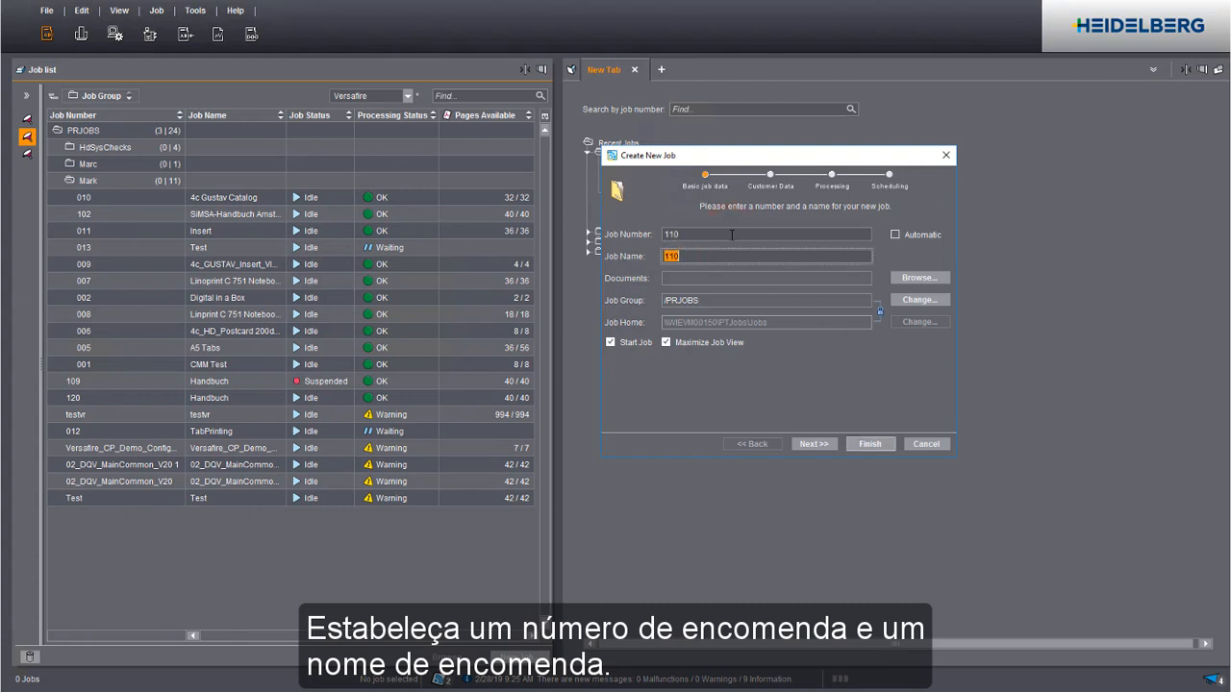
{"action": "type", "text": "Manual"}
{"action": "left_click", "coordinate": [865, 444]}
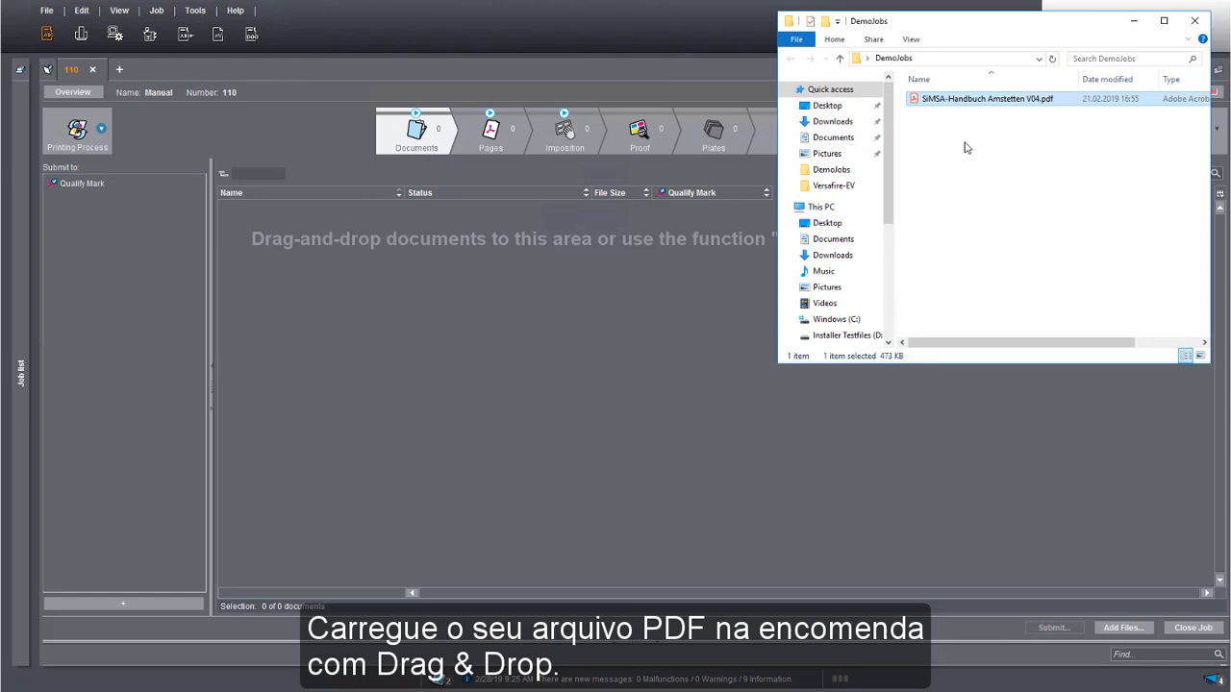
Add SiMSA-Handbuch Amstetten V04.pdf from the DemoJobs folder to the job's documents.
{"action": "left_click", "coordinate": [966, 145]}
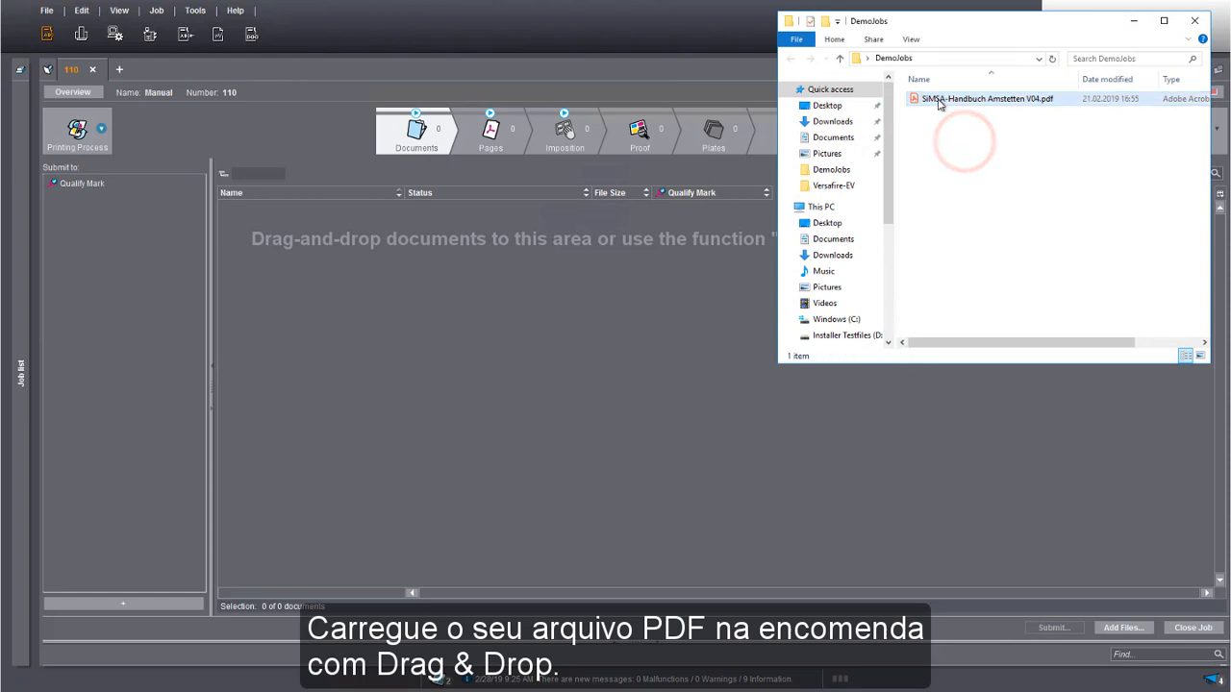
{"action": "left_click_drag", "start_coordinate": [939, 104], "coordinate": [570, 309]}
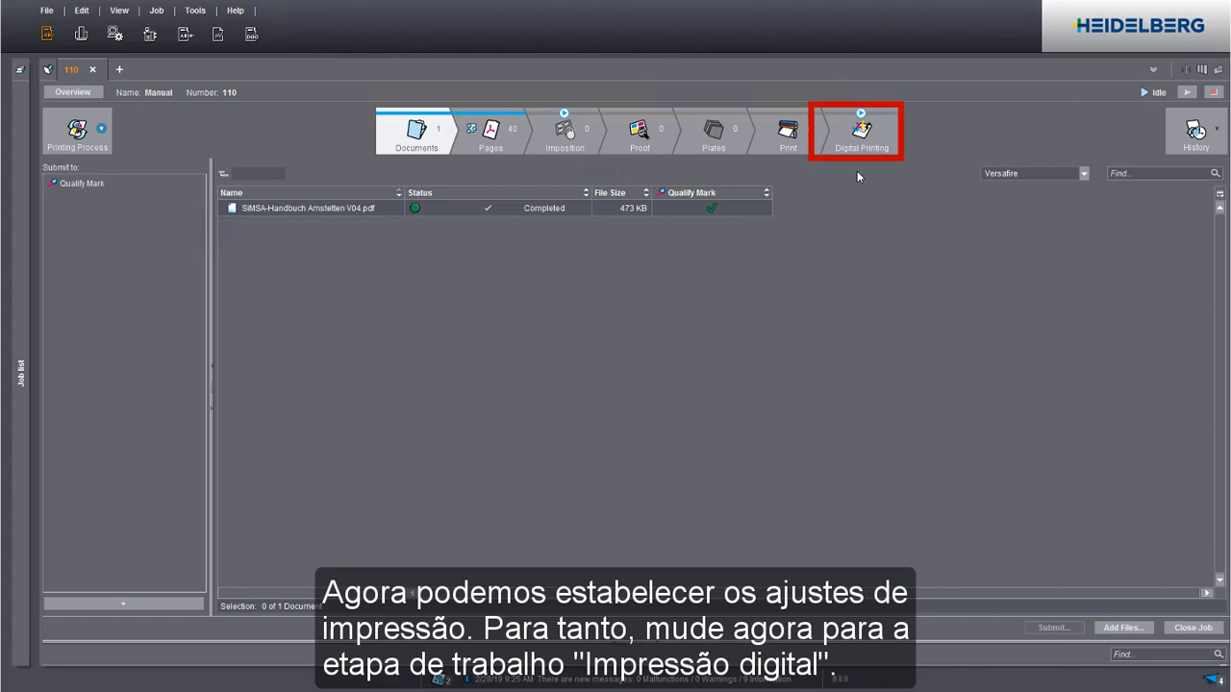
For digital printing, set the handbook's paper to [1] A4_LEF and display the press sheet layout settings.
{"action": "left_click", "coordinate": [858, 130]}
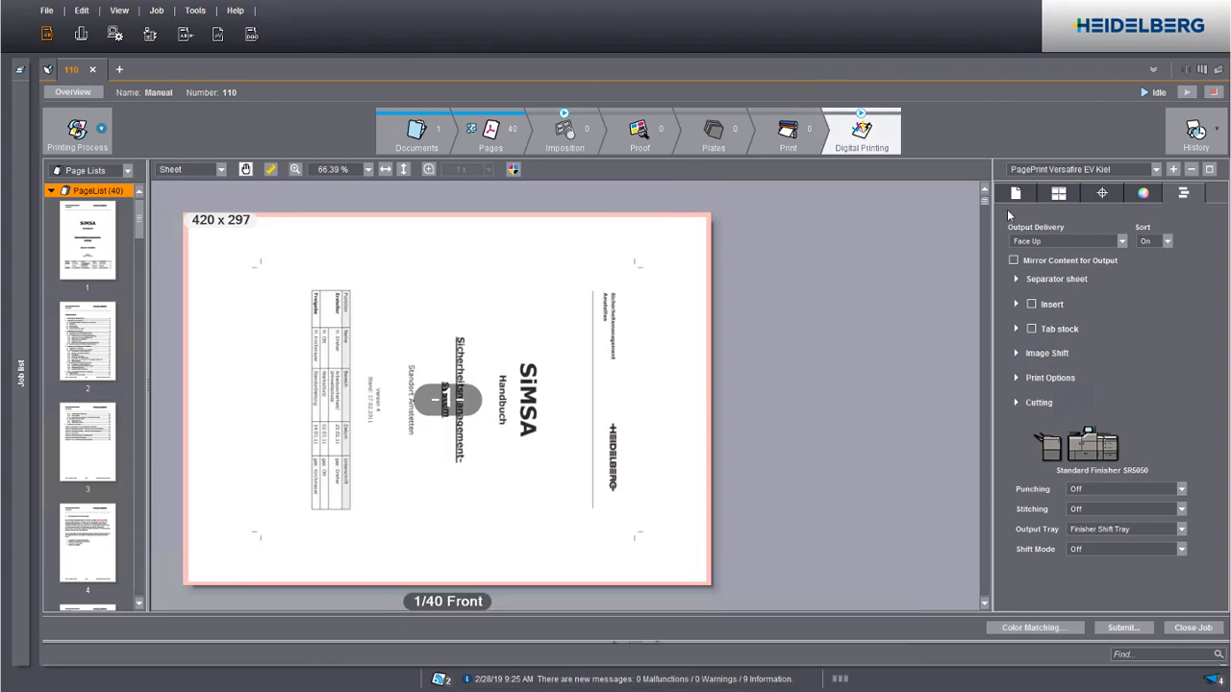
{"action": "left_click", "coordinate": [1016, 194]}
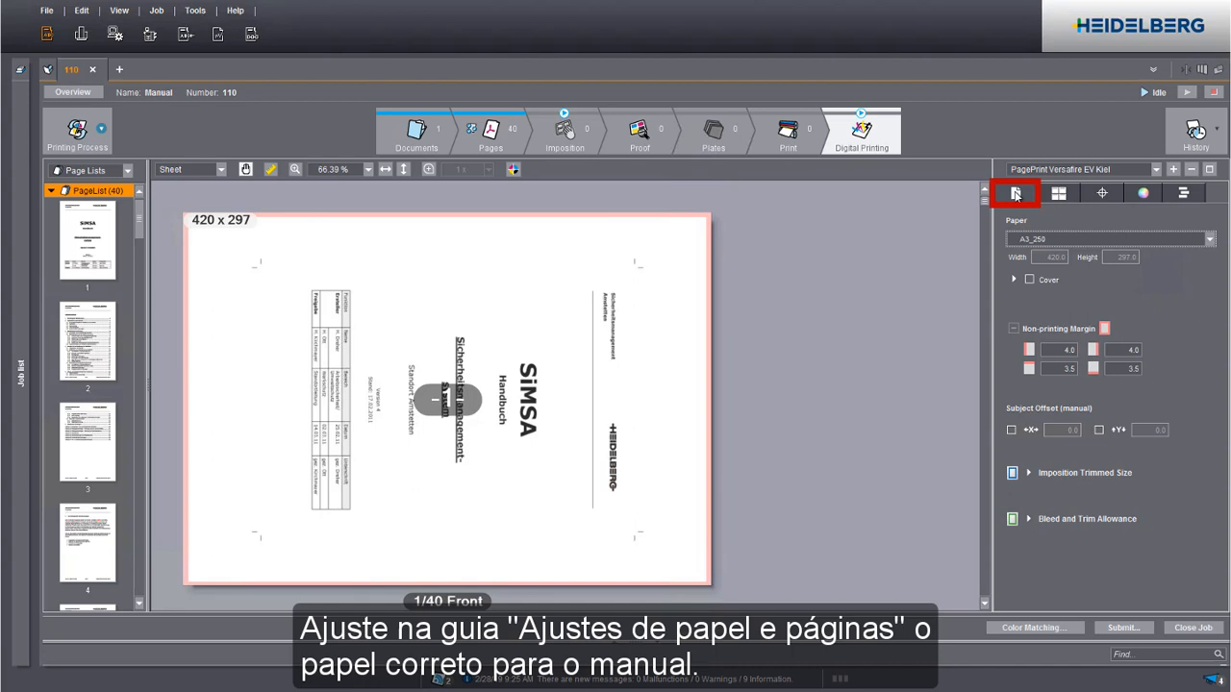
{"action": "left_click", "coordinate": [1208, 238]}
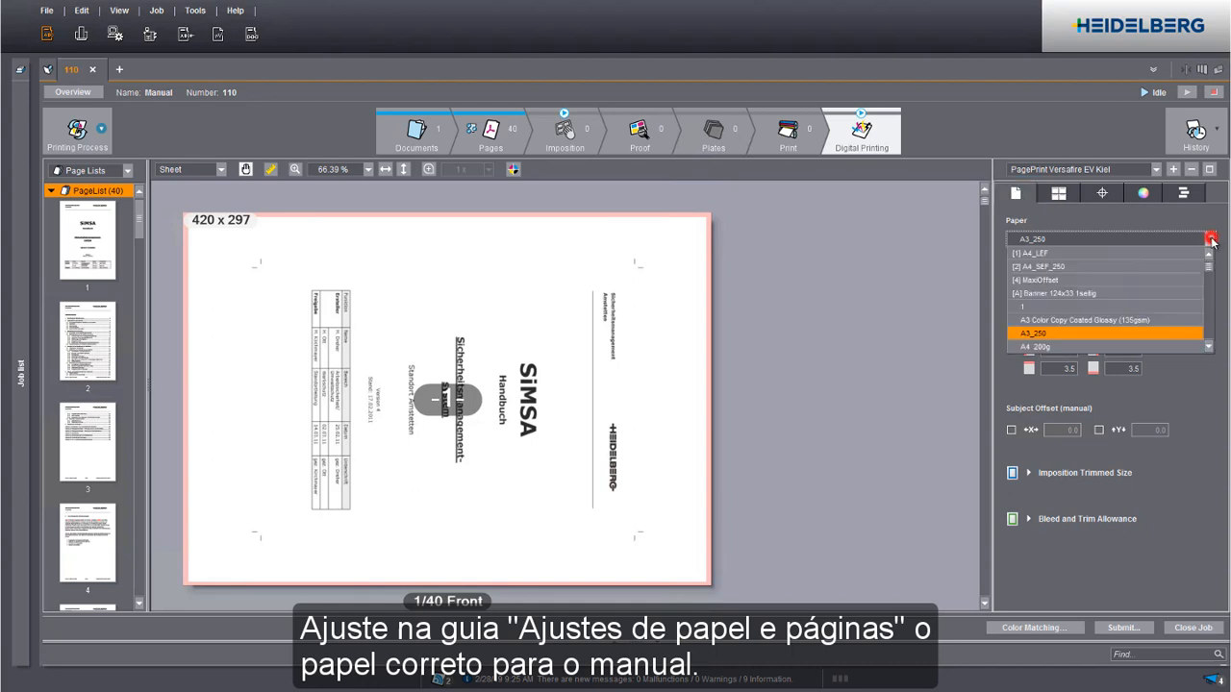
{"action": "left_click", "coordinate": [1103, 253]}
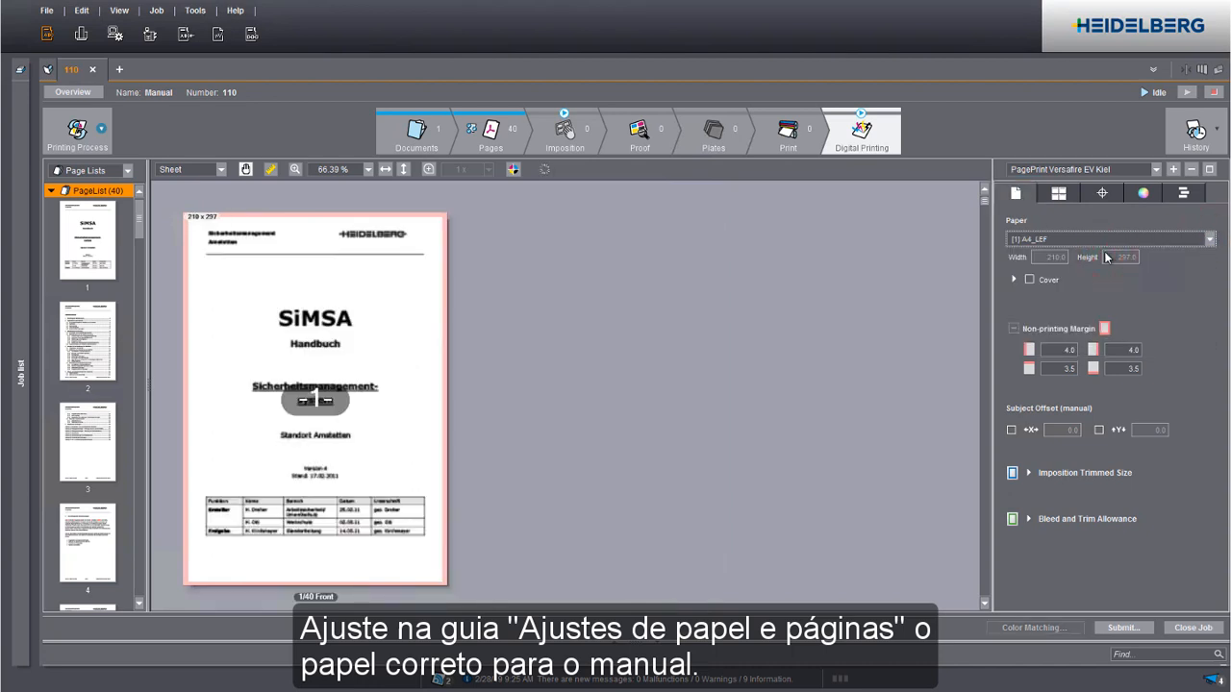
{"action": "left_click", "coordinate": [1058, 193]}
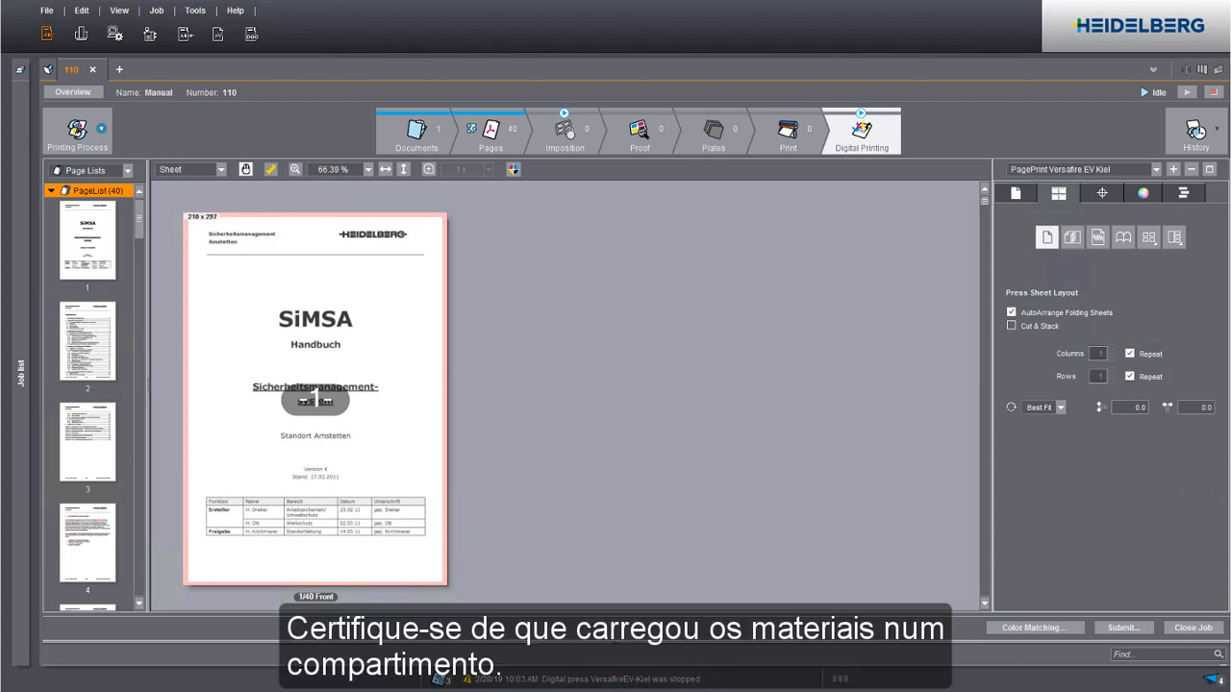
Enable tab stock for the job and keep [3] 6TabPaper as the tab sheet paper.
{"action": "left_click", "coordinate": [1183, 193]}
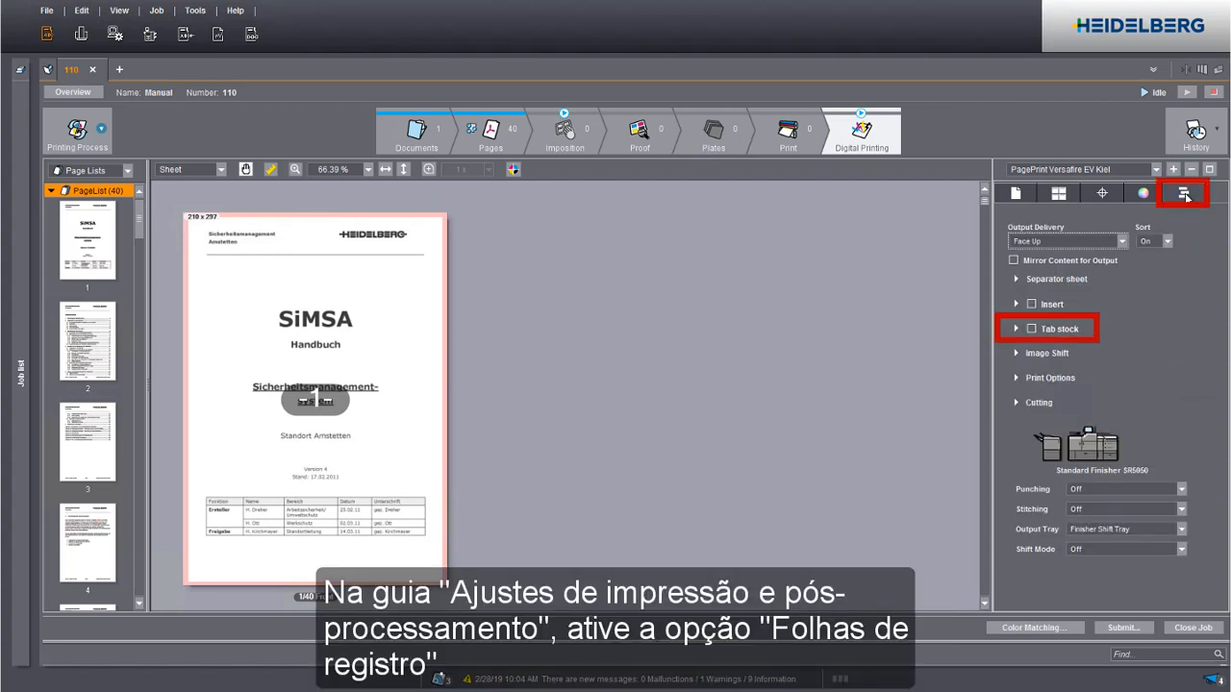
{"action": "left_click", "coordinate": [1031, 330]}
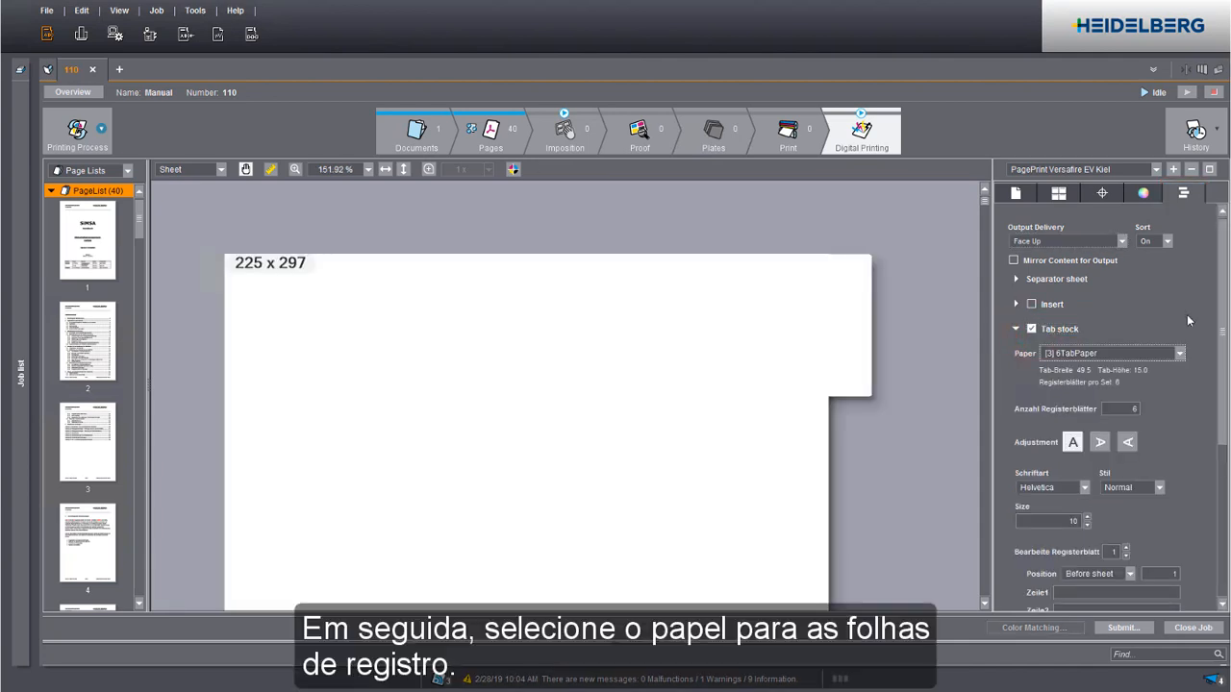
{"action": "left_click", "coordinate": [1179, 354]}
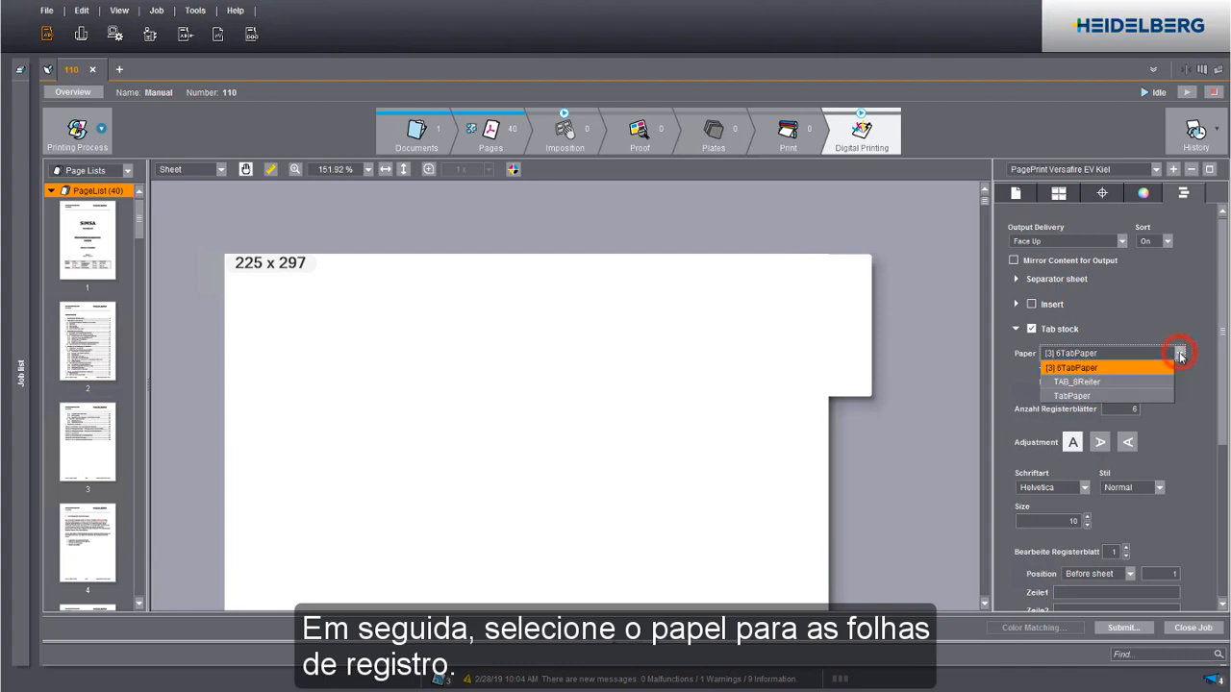
{"action": "left_click", "coordinate": [1179, 353]}
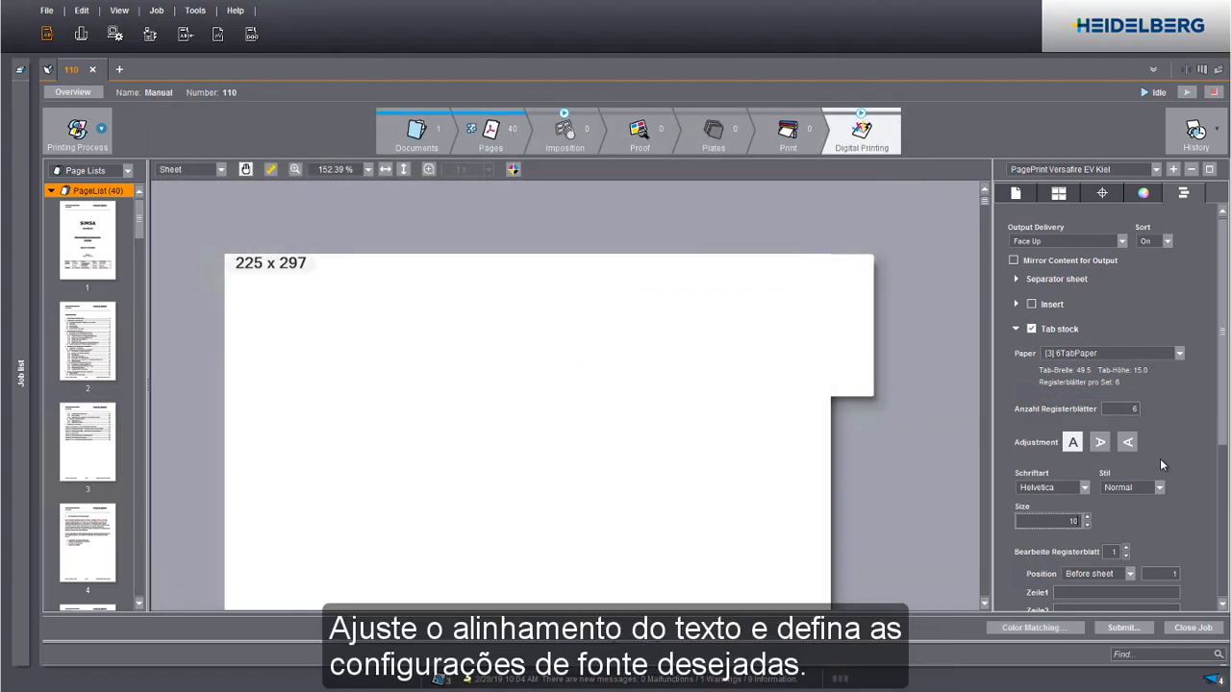
Format the tab text to read from bottom to top in Timesroman, style Fett, size 14.
{"action": "left_click", "coordinate": [1126, 441]}
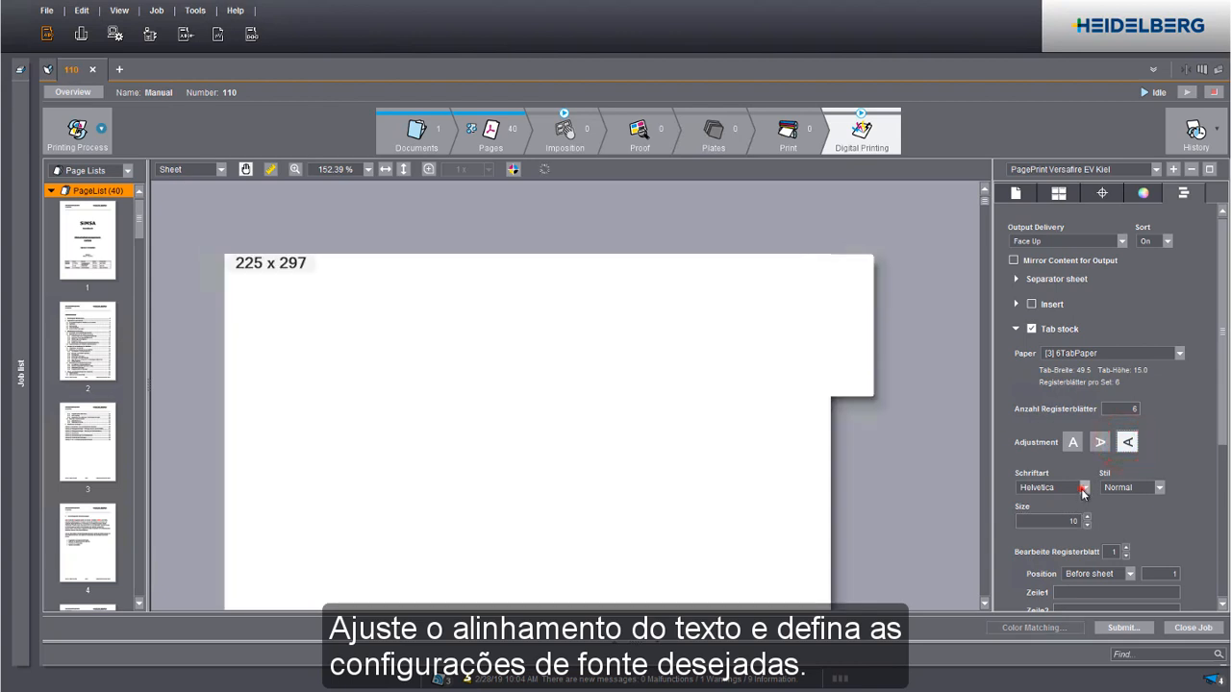
{"action": "left_click", "coordinate": [1083, 488]}
{"action": "left_click", "coordinate": [1058, 531]}
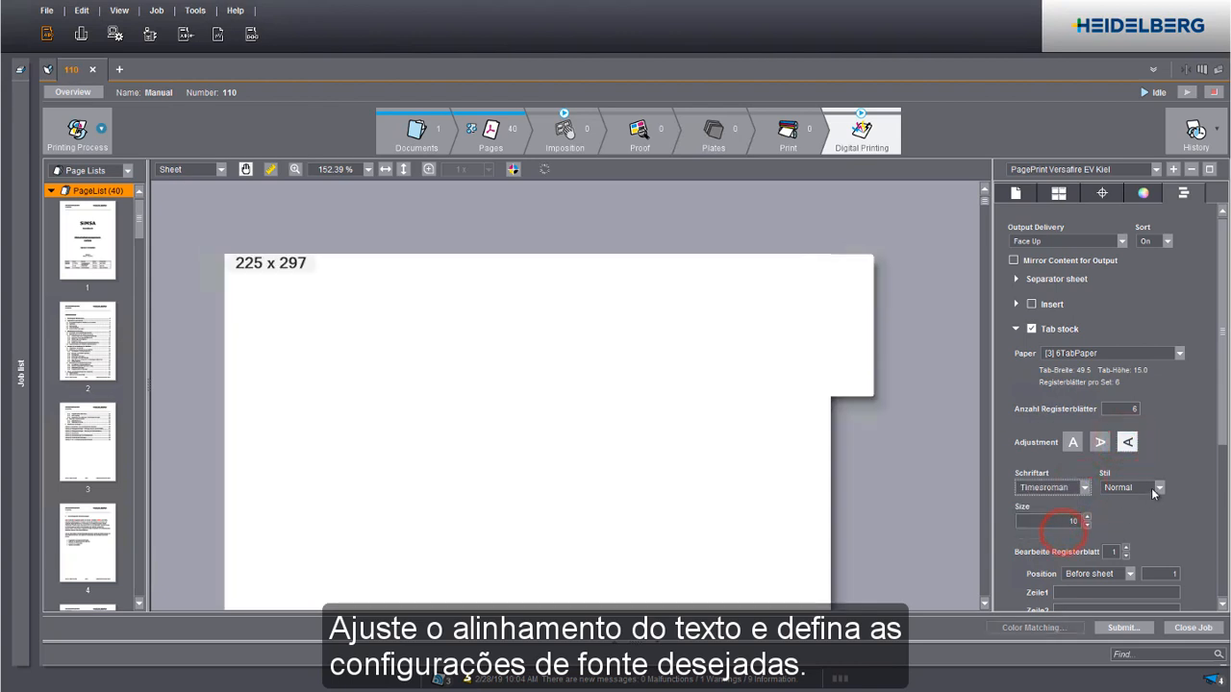
{"action": "left_click", "coordinate": [1149, 488]}
{"action": "left_click", "coordinate": [1120, 517]}
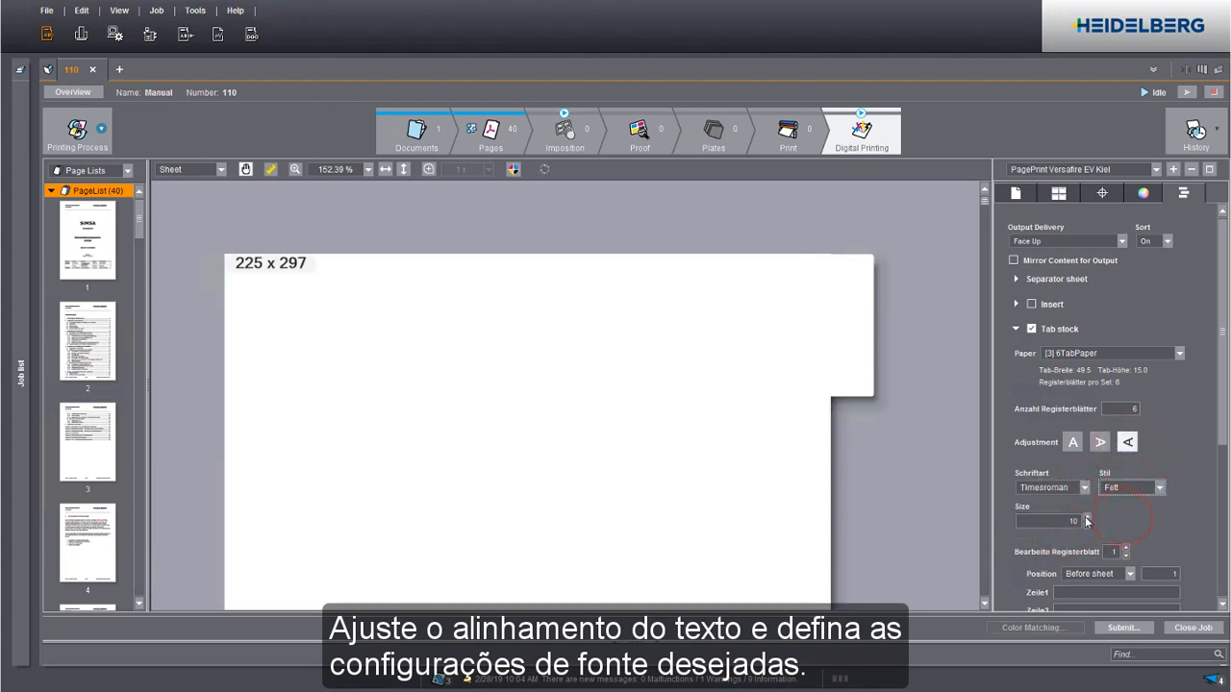
{"action": "left_click", "coordinate": [1087, 517]}
{"action": "left_click", "coordinate": [1086, 517]}
{"action": "left_click", "coordinate": [1087, 518]}
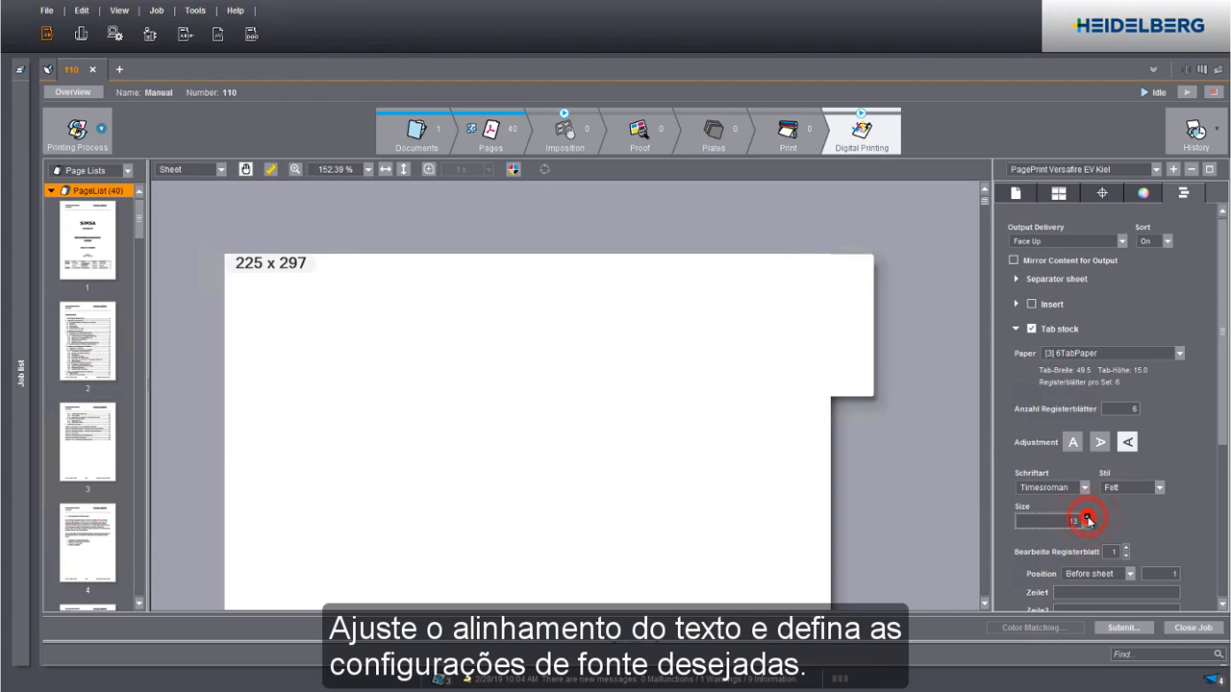
{"action": "left_click", "coordinate": [1087, 517]}
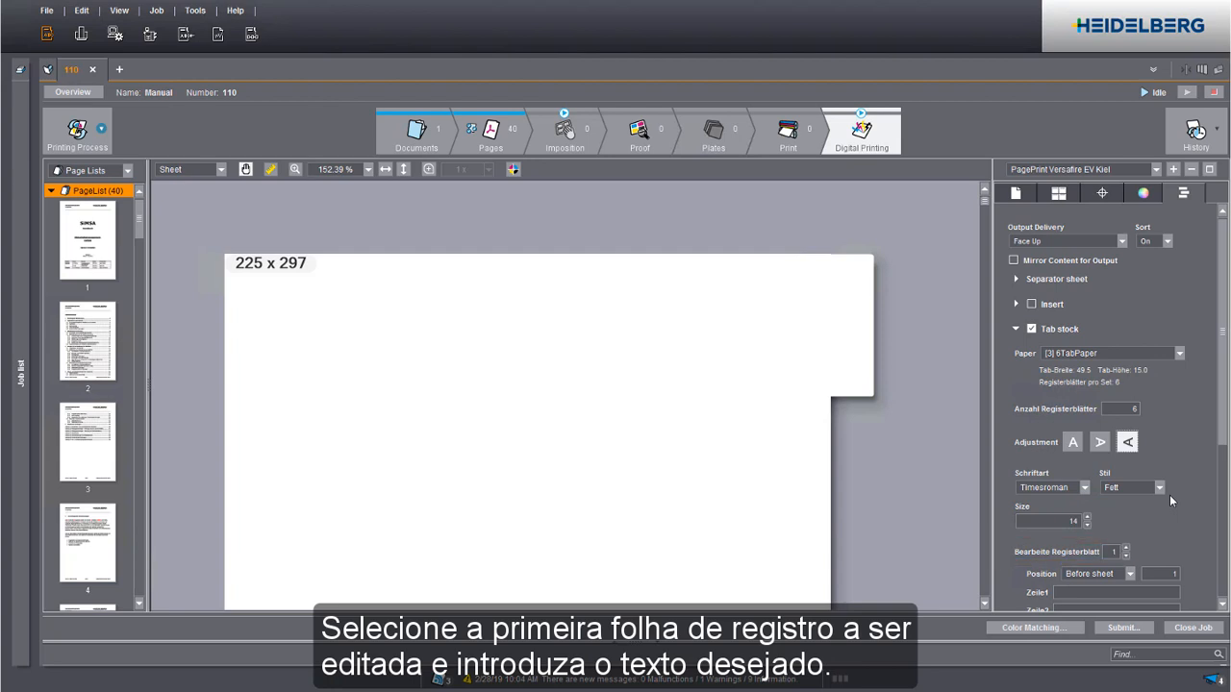
Enter "Chapter 1" as the first text line of tab sheet 1.
{"action": "left_click", "coordinate": [1083, 593]}
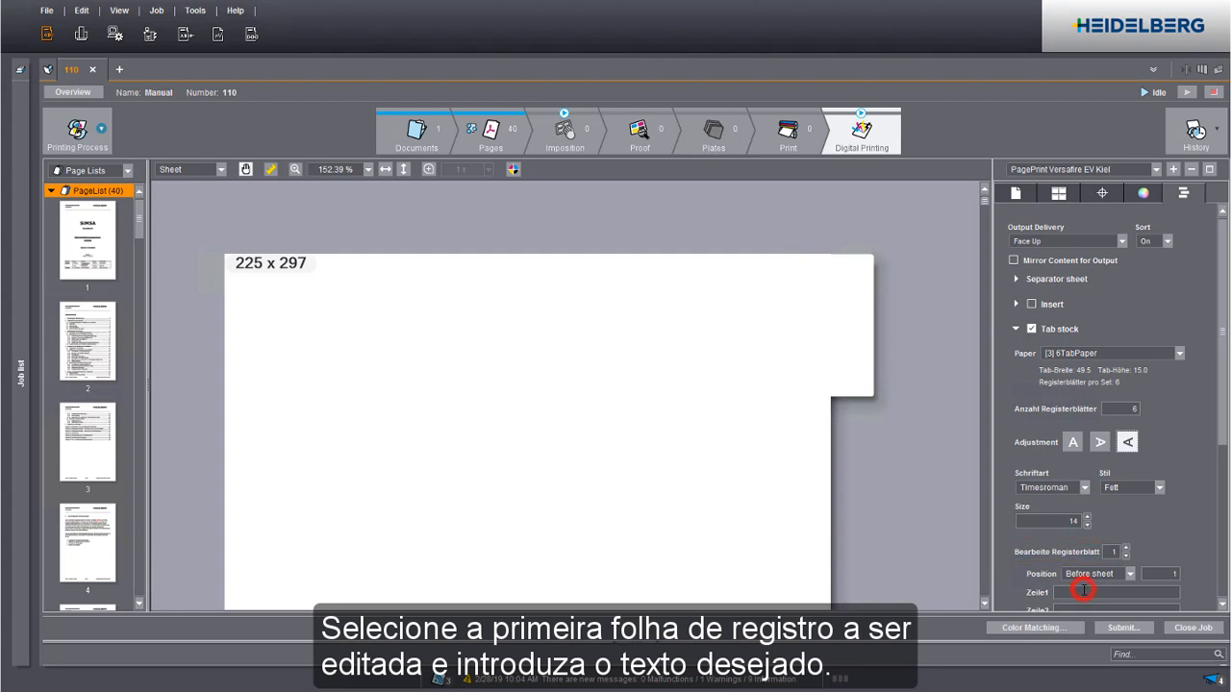
{"action": "type", "text": "Chapter 1"}
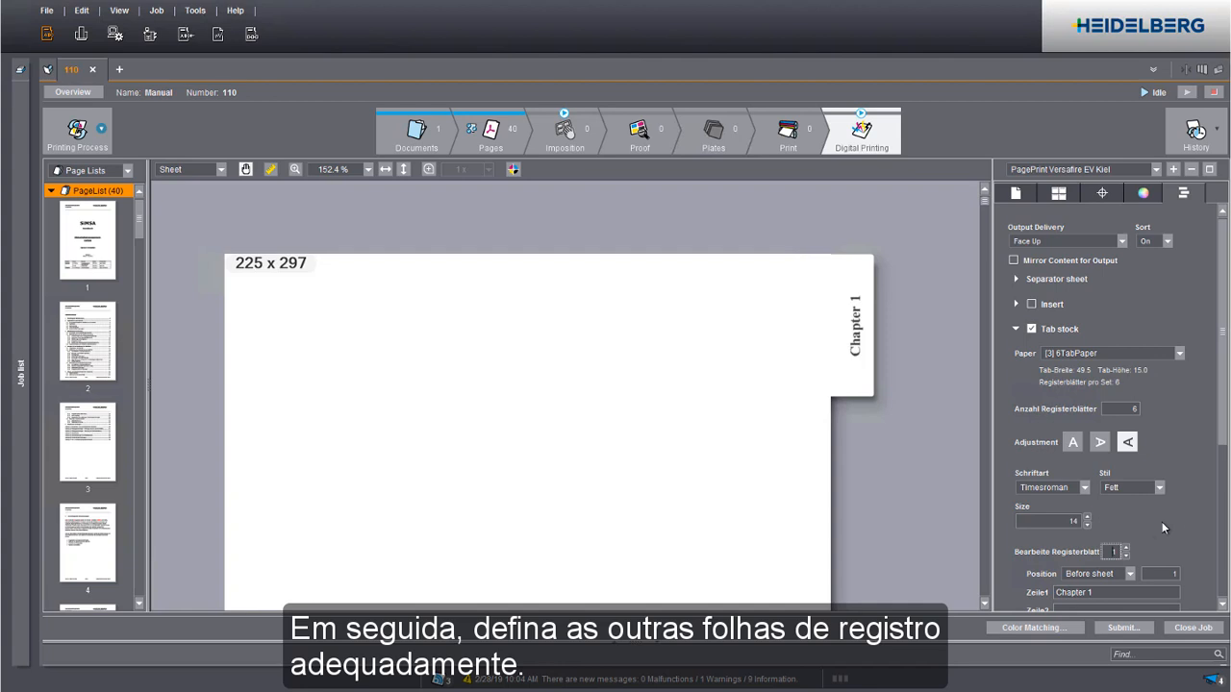
Check the label text and insertion position of tab sheets 2, 3 and 5 in the preview.
{"action": "left_click", "coordinate": [1128, 548]}
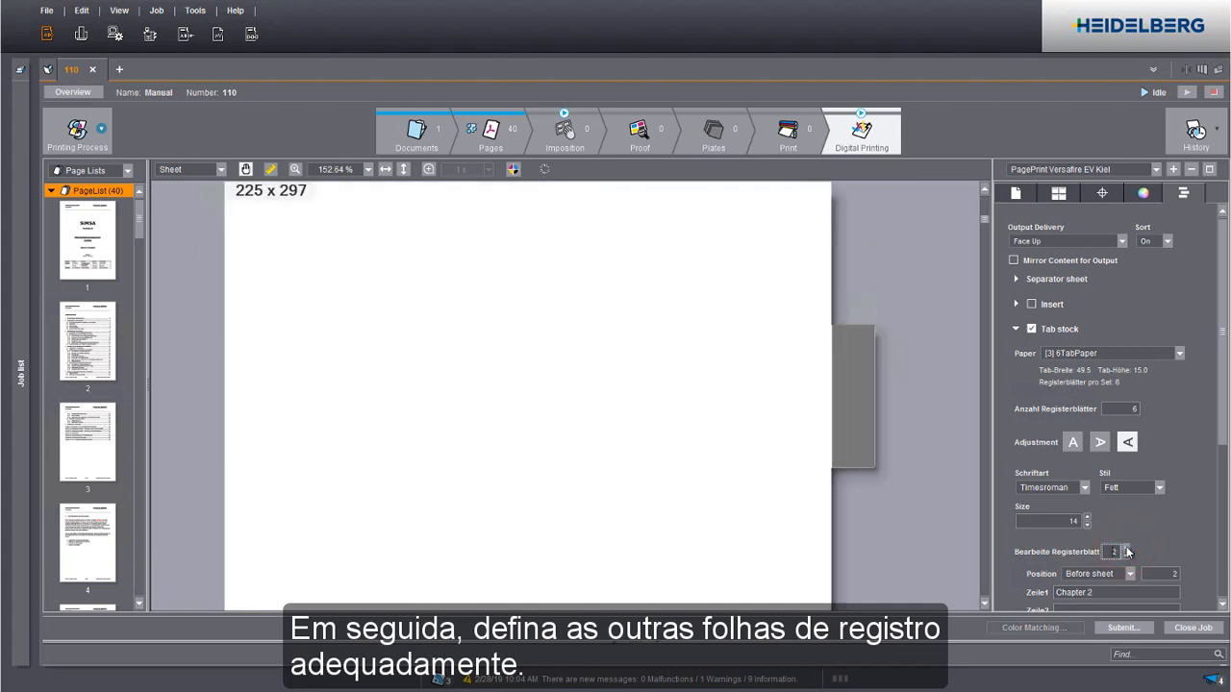
{"action": "left_click", "coordinate": [1127, 548]}
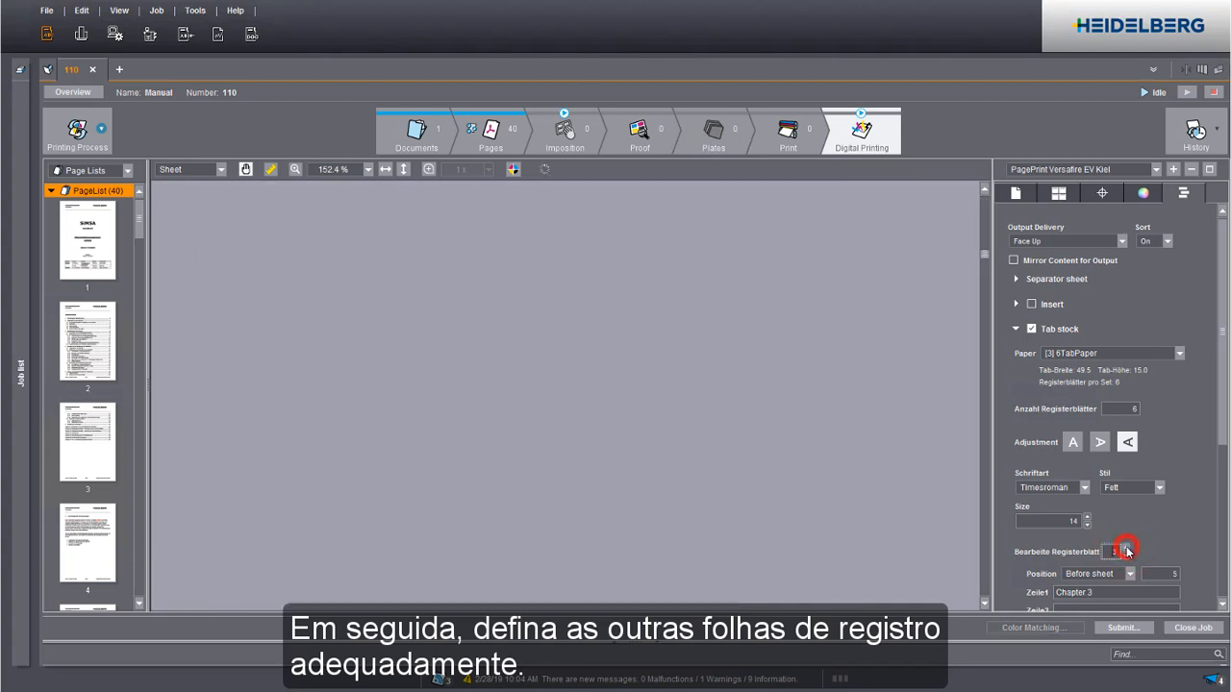
{"action": "double_click", "coordinate": [1110, 551]}
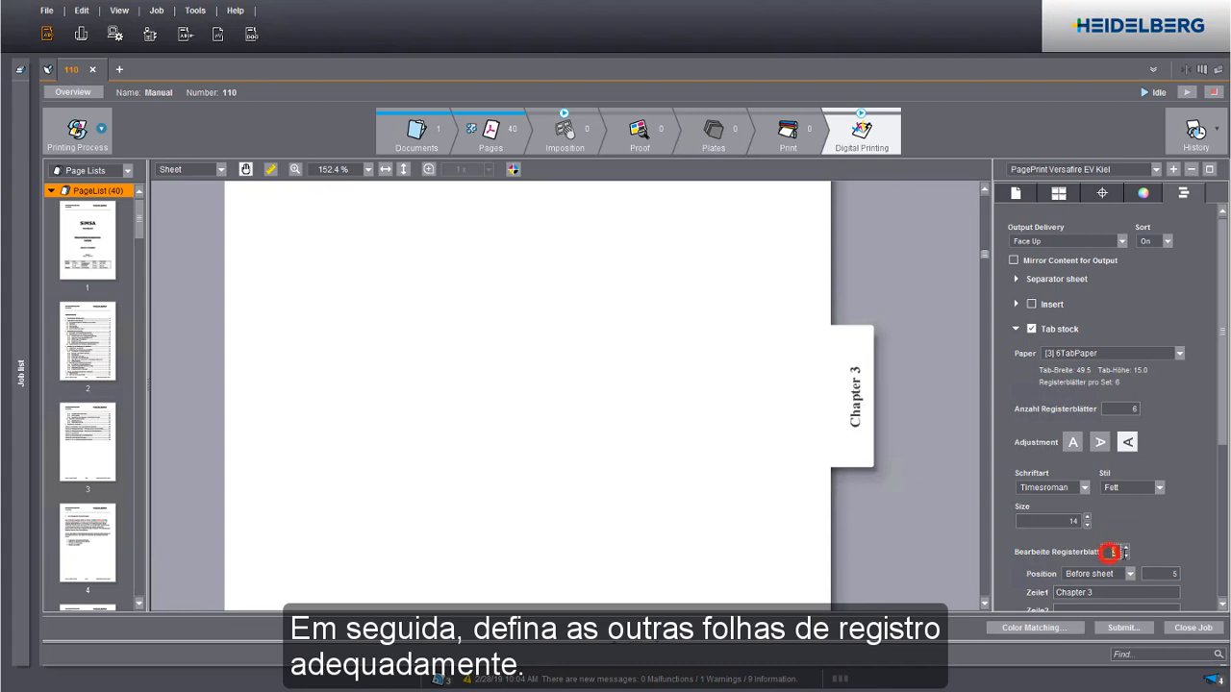
{"action": "type", "text": "5"}
{"action": "key", "text": "Return"}
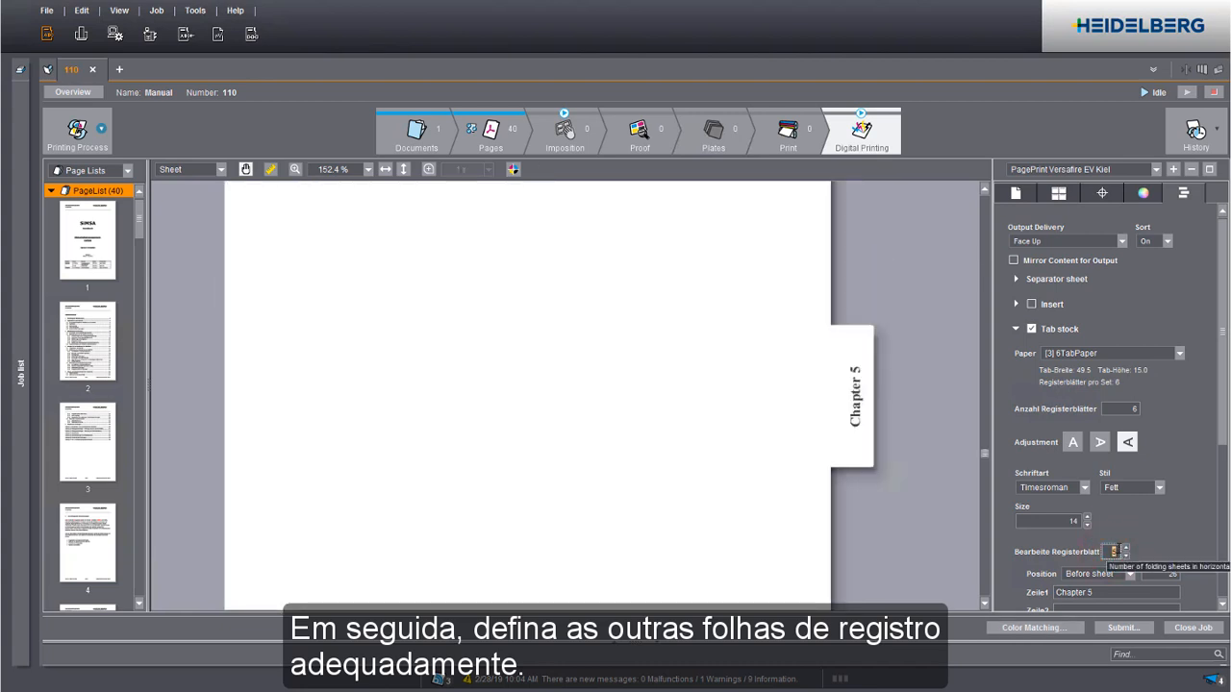
{"action": "left_click_drag", "start_coordinate": [922, 549], "coordinate": [922, 309]}
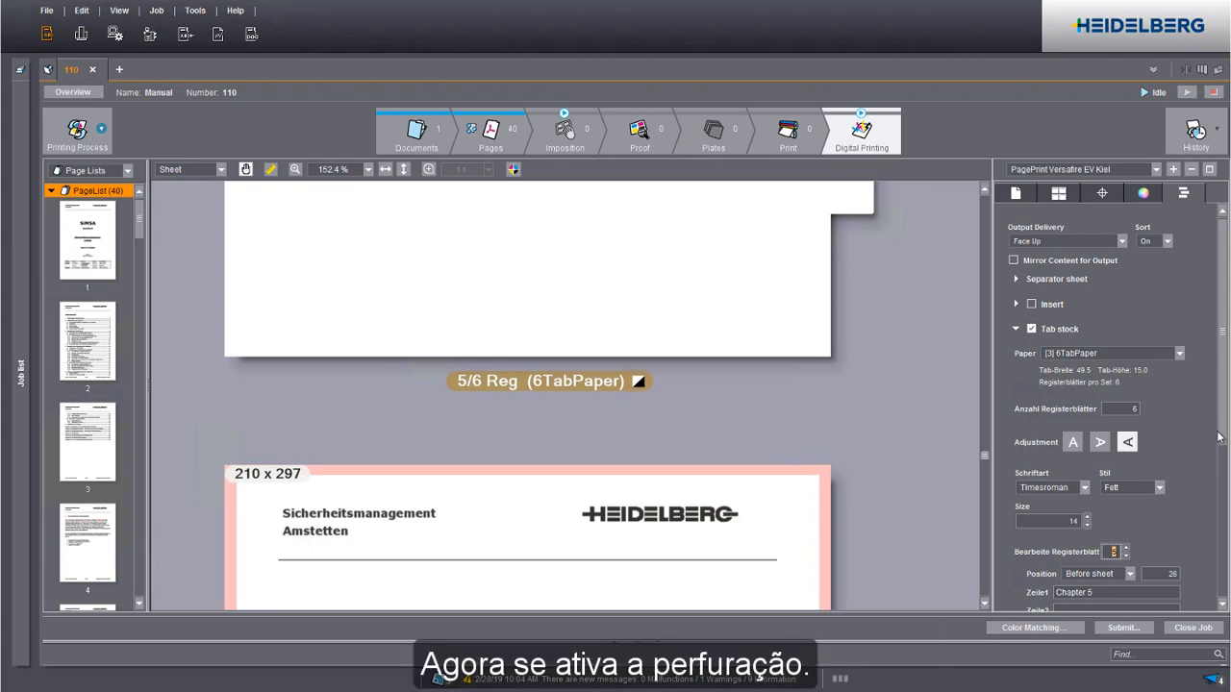
Set the finisher's punching option to Multiple Hole Punching.
{"action": "left_click_drag", "start_coordinate": [1216, 437], "coordinate": [1219, 480]}
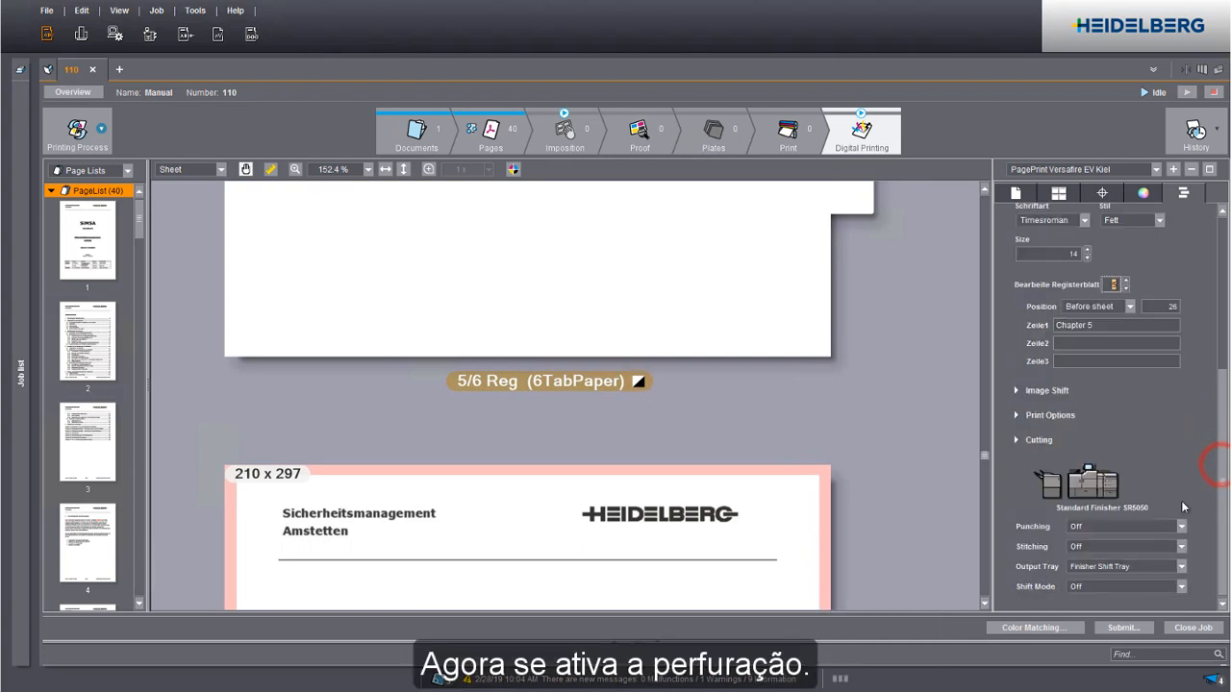
{"action": "left_click", "coordinate": [1129, 527]}
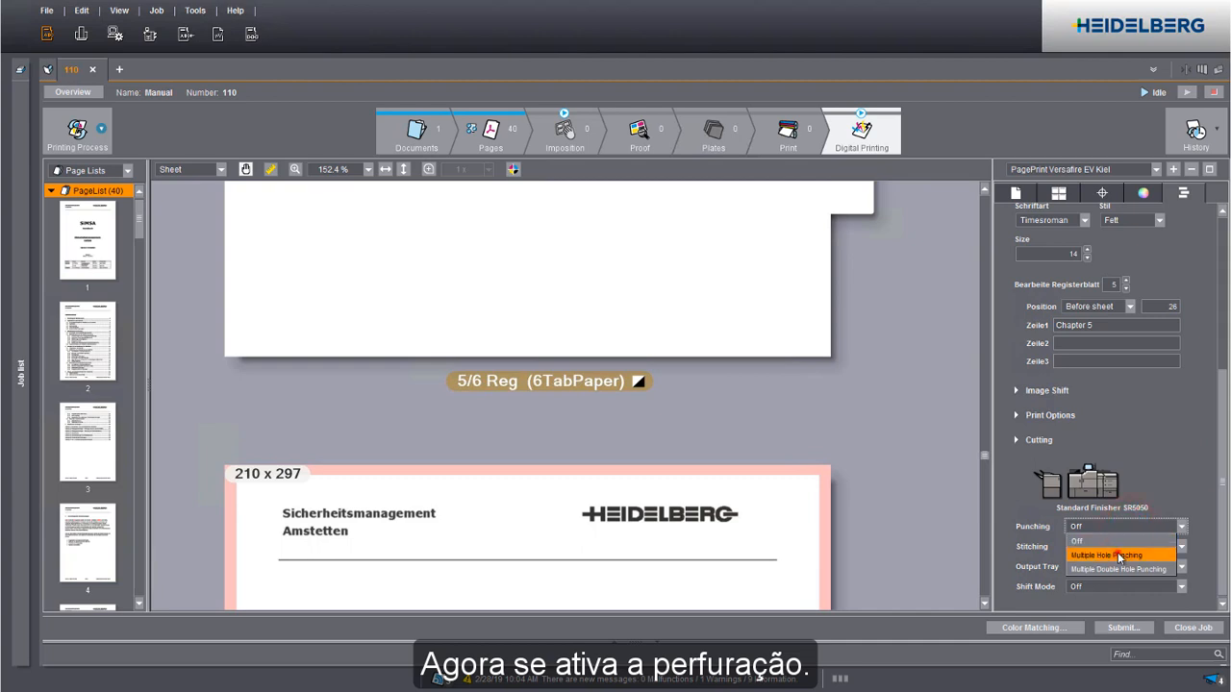
{"action": "left_click", "coordinate": [1115, 555]}
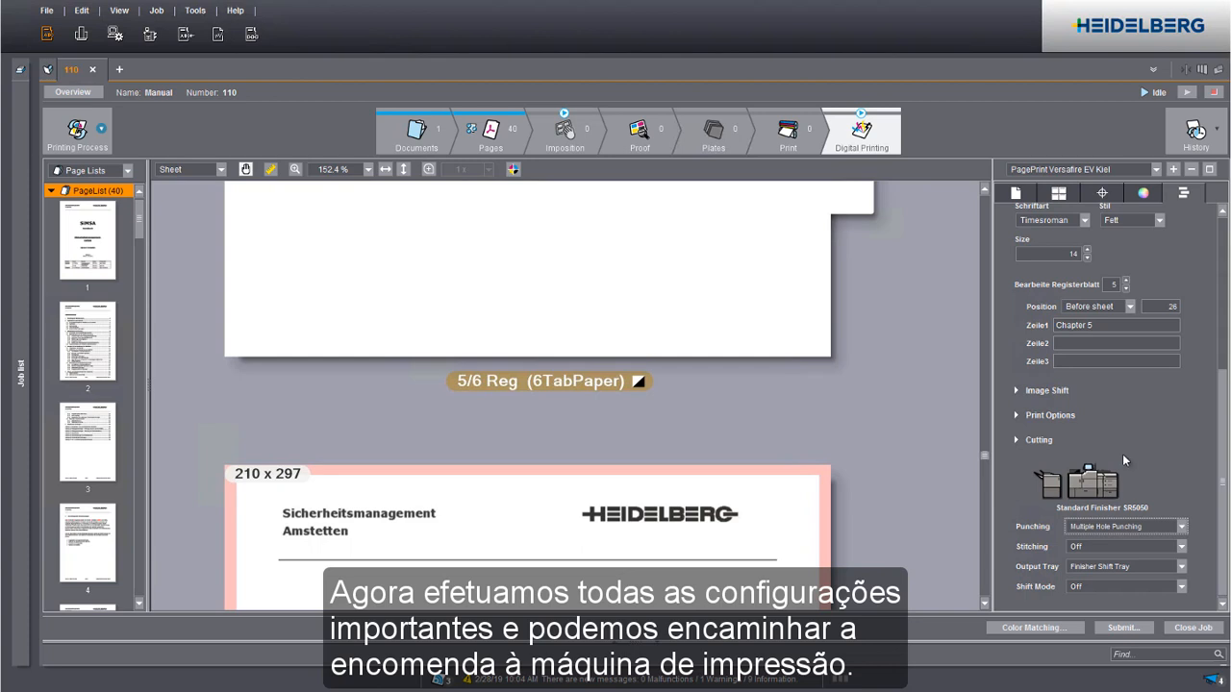
Submit all pages of the job for printing with the number of 1ups set to 10.
{"action": "left_click", "coordinate": [1118, 628]}
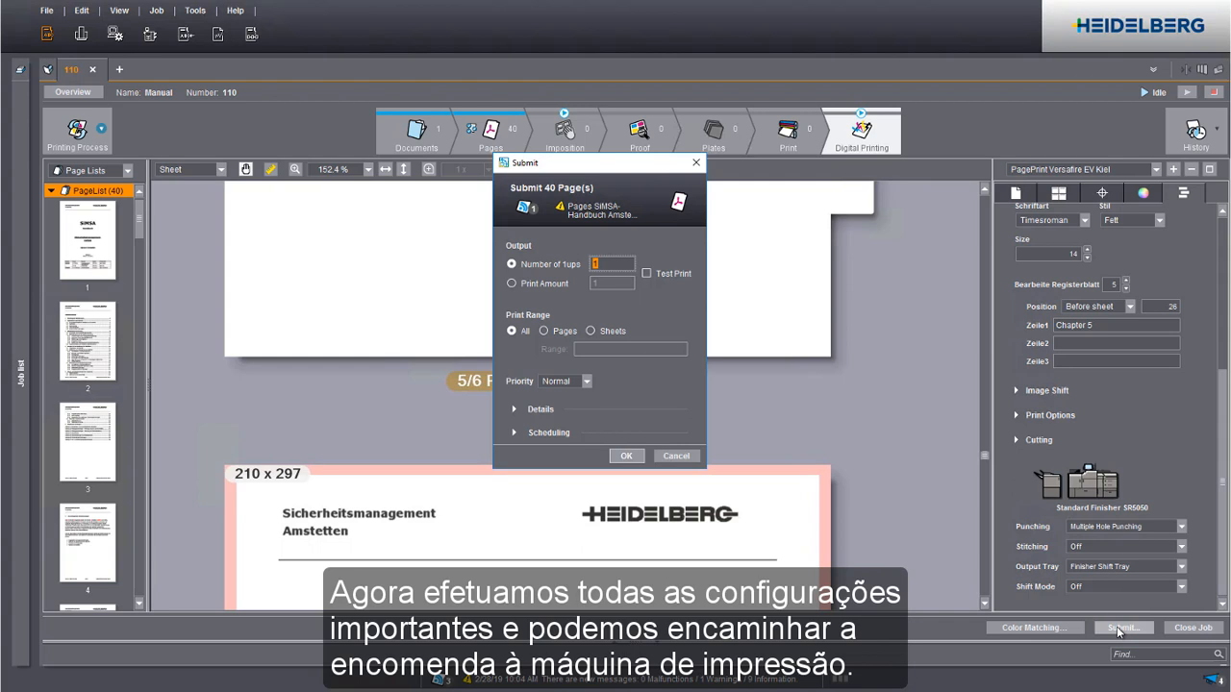
{"action": "type", "text": "10"}
{"action": "left_click", "coordinate": [620, 455]}
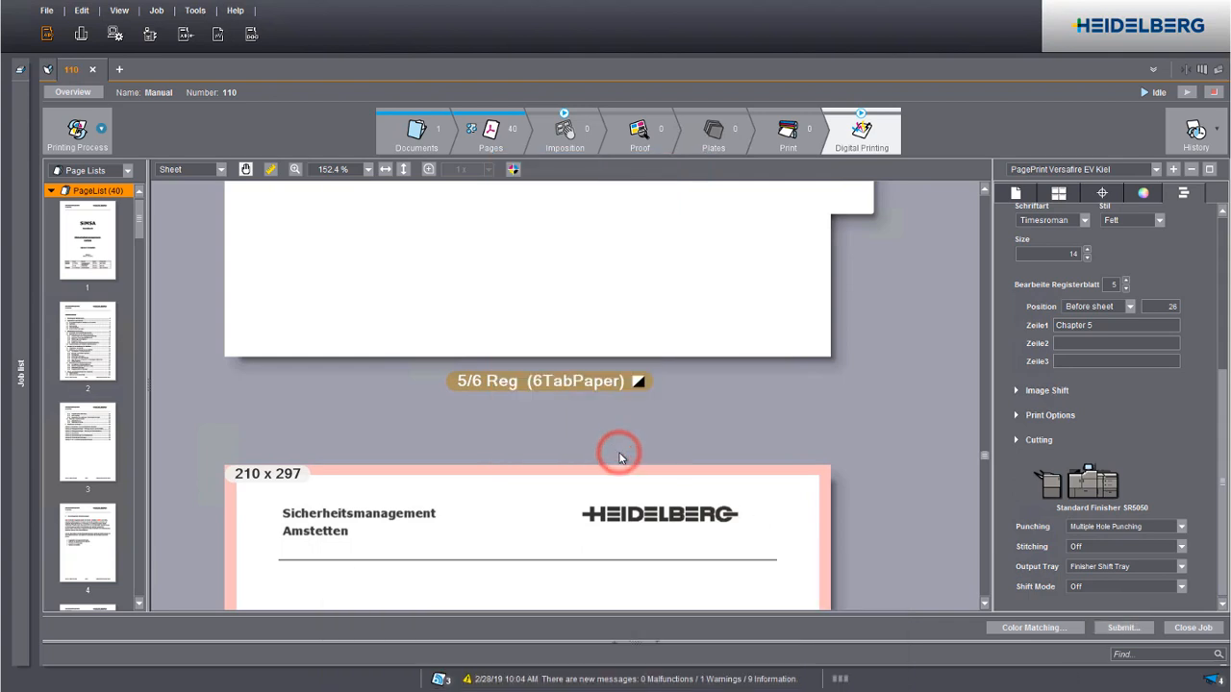